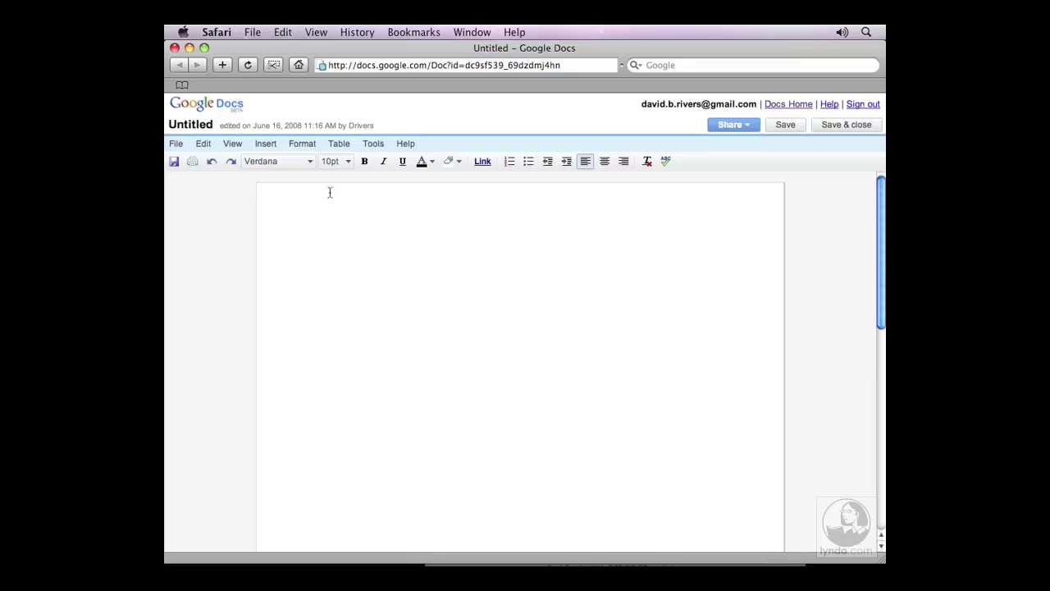
Set the text size to 18pt and enter the title "User Conference 2008", followed by a new paragraph.
{"action": "left_click", "coordinate": [349, 162]}
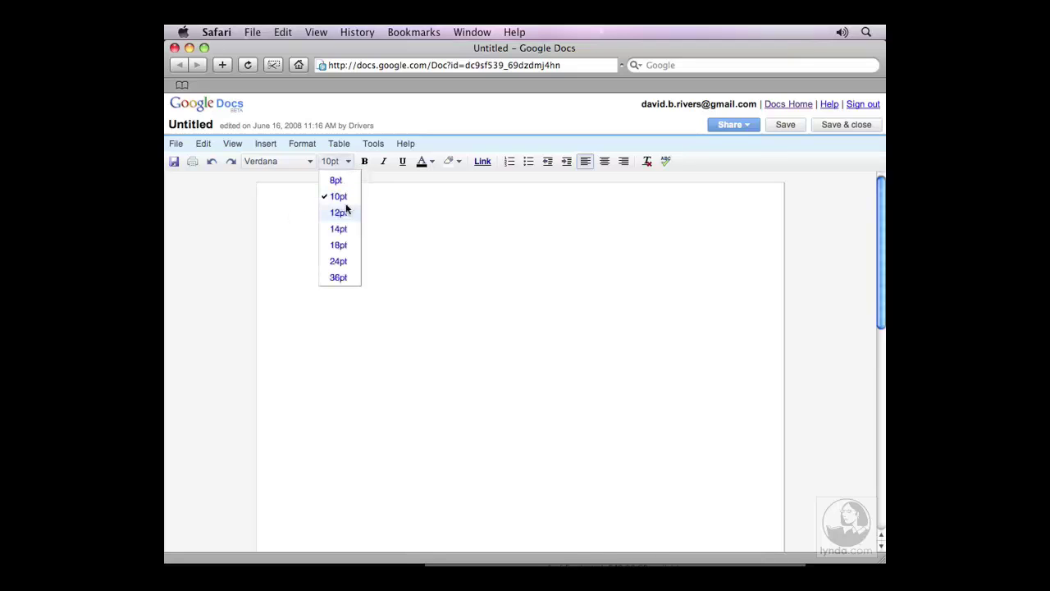
{"action": "left_click", "coordinate": [345, 245]}
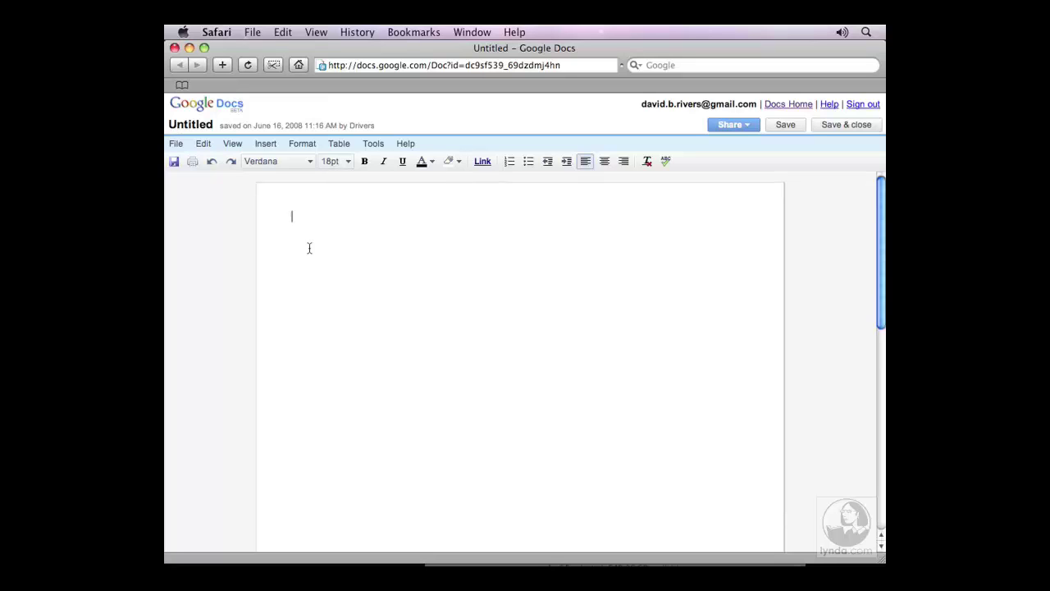
{"action": "type", "text": "User Conference "}
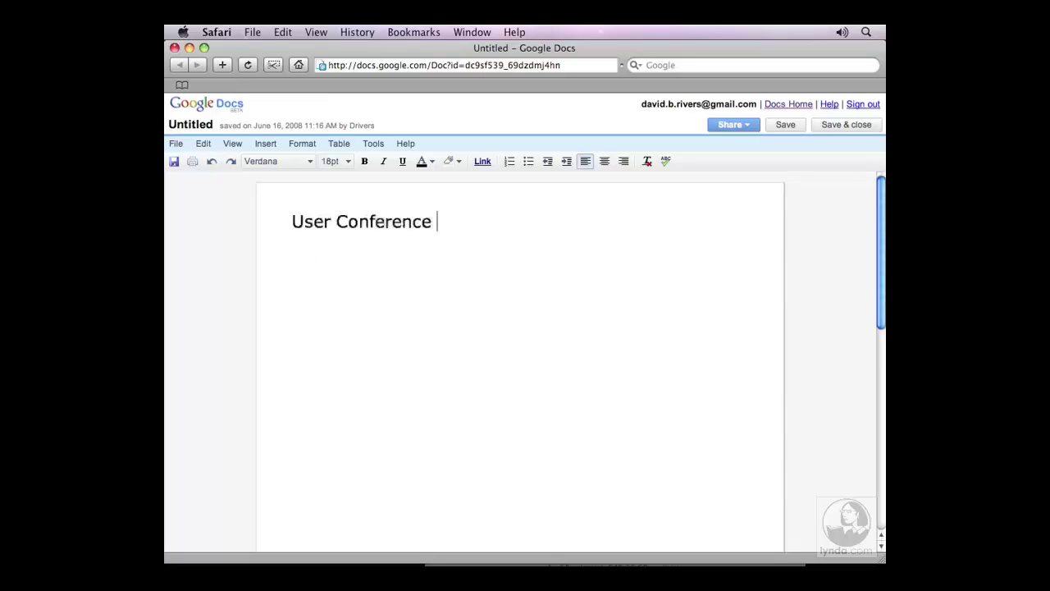
{"action": "type", "text": "2008"}
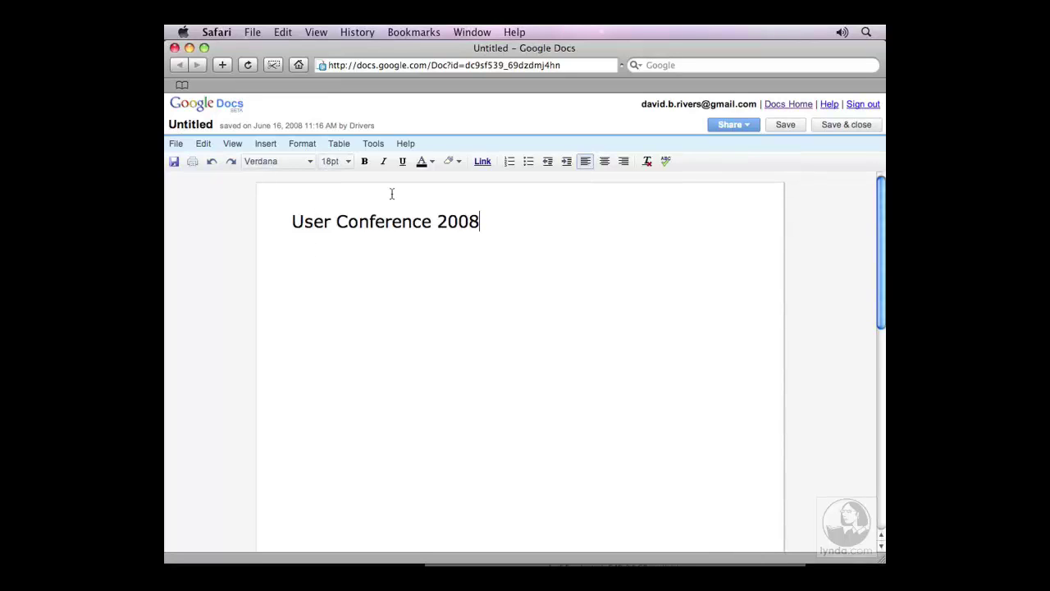
{"action": "key", "text": "Return"}
{"action": "key", "text": "Return"}
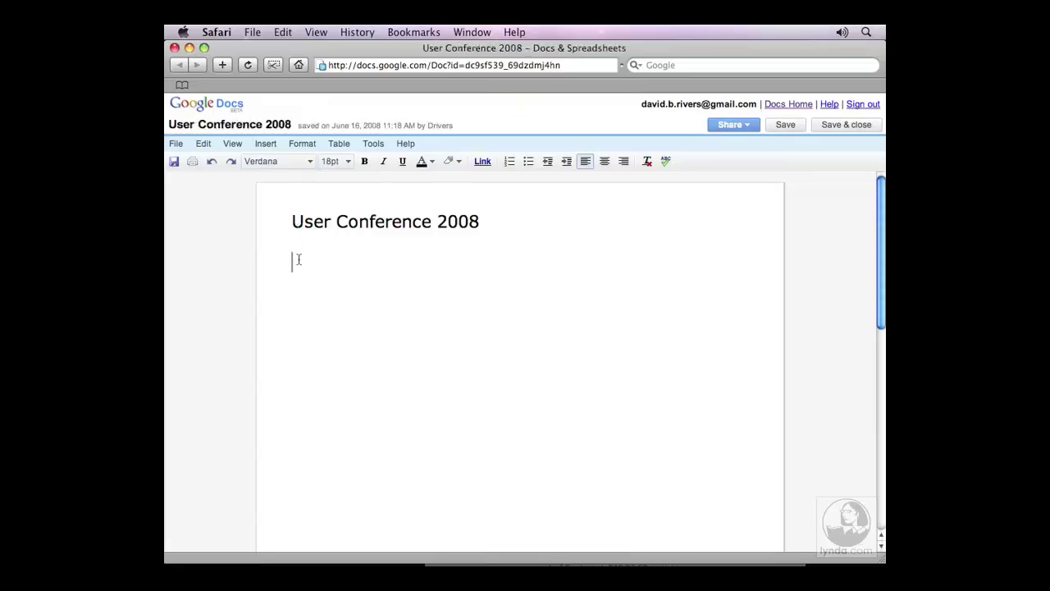
Set the text size to 12pt below the title and enter the heading "Day 1".
{"action": "left_click", "coordinate": [342, 168]}
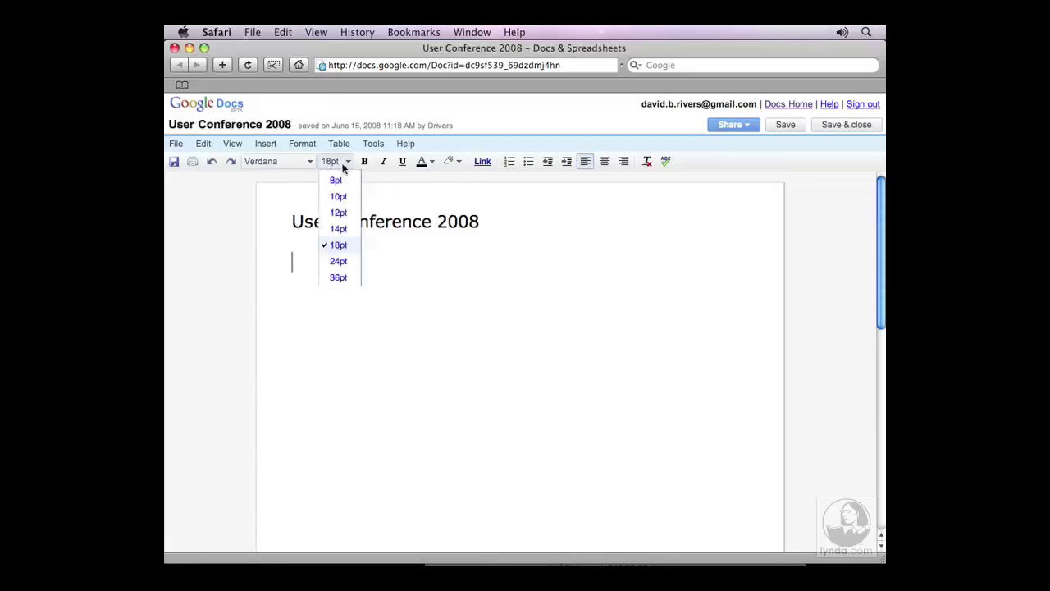
{"action": "left_click", "coordinate": [336, 211]}
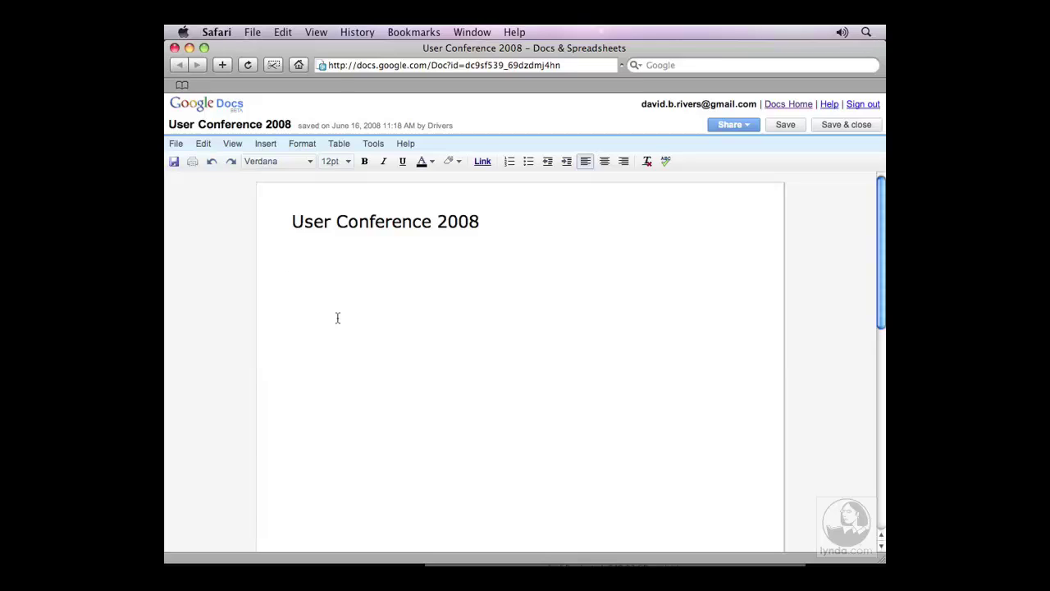
{"action": "type", "text": "Day"}
{"action": "type", "text": " 1"}
List the agenda items under Day 1 on separate lines: Introductions, Ice-Breaker, Keynote Speaker, Break and Guest Speaker #1.
{"action": "type", "text": "Introductions"}
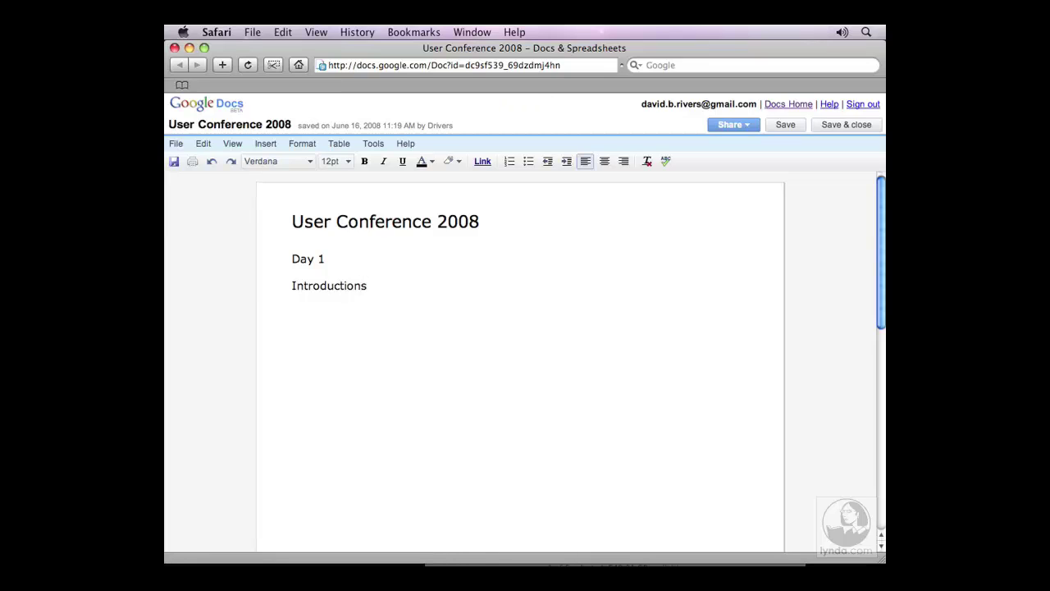
{"action": "key", "text": "Return"}
{"action": "type", "text": "Ice-Breaker"}
{"action": "key", "text": "Return"}
{"action": "type", "text": "Keynote Speaker"}
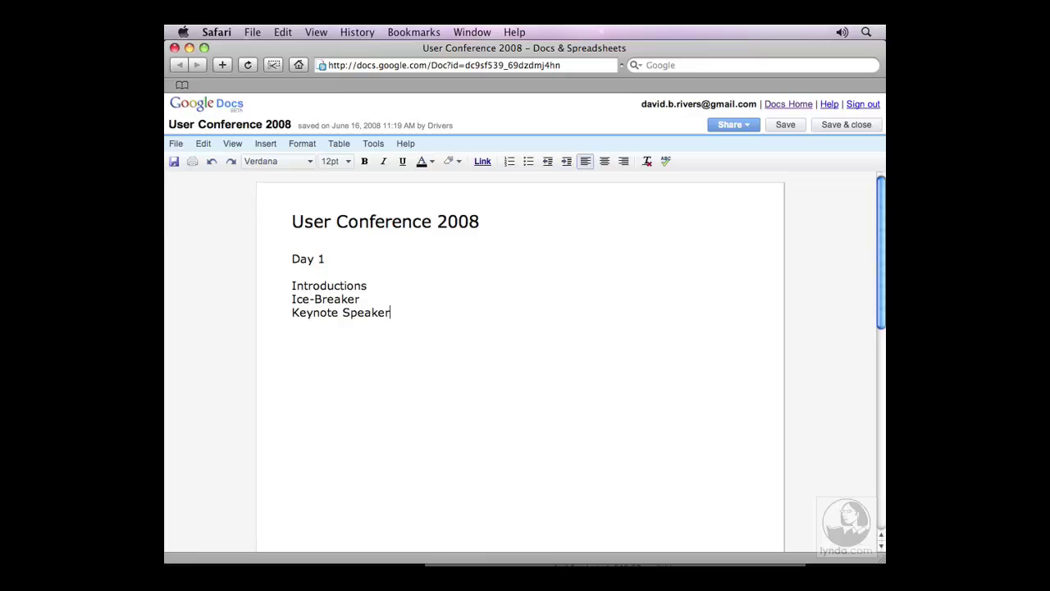
{"action": "key", "text": "Return"}
{"action": "type", "text": "Break"}
{"action": "key", "text": "Return"}
{"action": "type", "text": "Guest Speaker"}
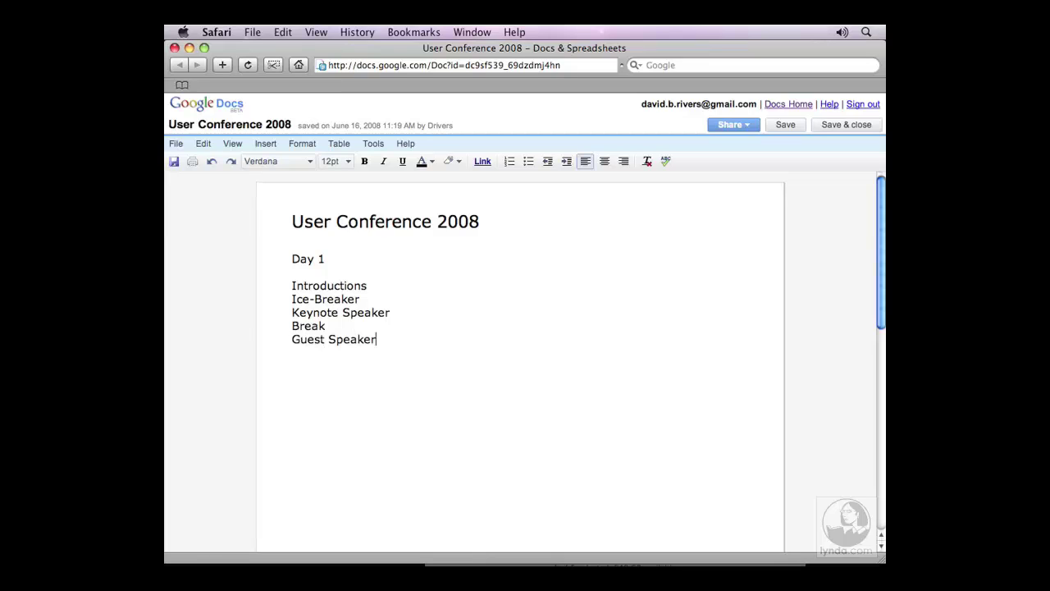
{"action": "type", "text": " #1"}
Insert the agenda item "Exercise #1" on its own line between Break and Guest Speaker #1.
{"action": "key", "text": "Return"}
{"action": "key", "text": "Return"}
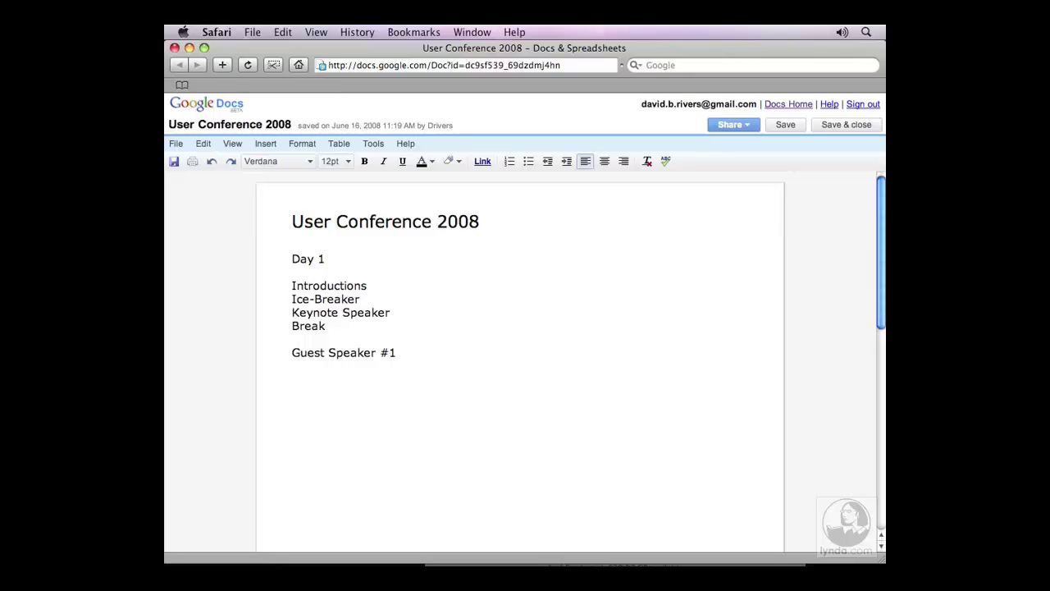
{"action": "type", "text": "Exercise #1"}
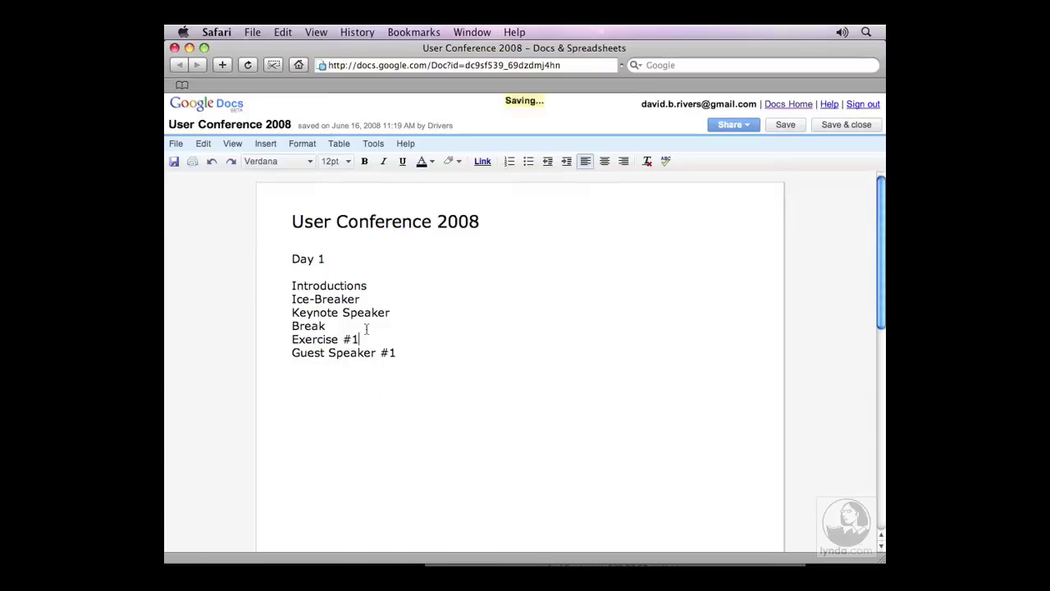
Delete the Ice-Breaker item together with its line, and place the cursor on the empty line below Guest Speaker #1.
{"action": "left_click", "coordinate": [361, 299]}
{"action": "left_click", "coordinate": [312, 299]}
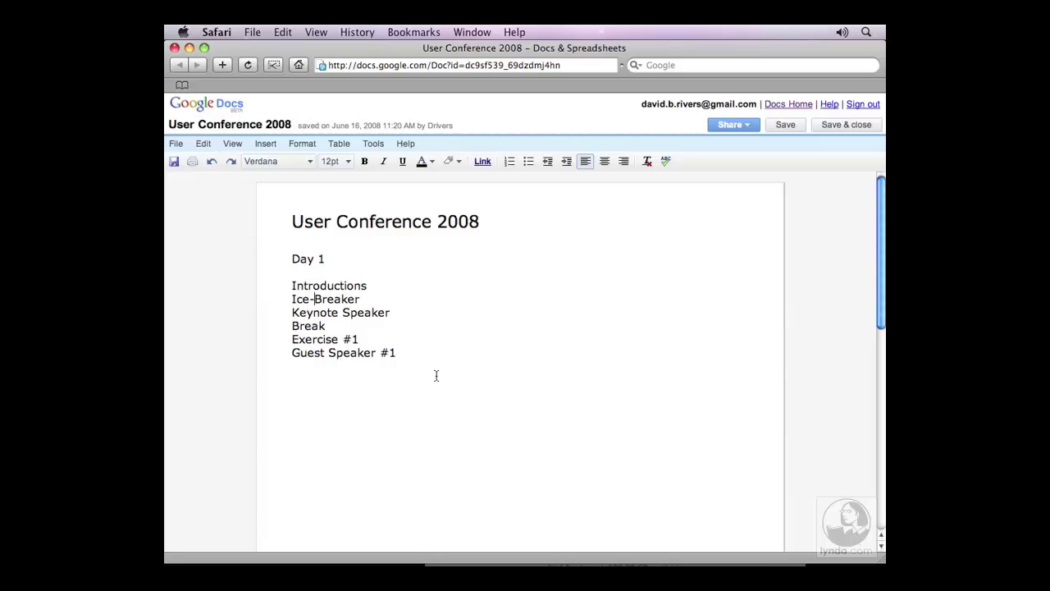
{"action": "key", "text": "BackSpace"}
{"action": "key", "text": "BackSpace"}
{"action": "key", "text": "BackSpace"}
{"action": "key", "text": "BackSpace"}
{"action": "key", "text": "Delete"}
{"action": "key", "text": "Delete"}
{"action": "key", "text": "Delete"}
{"action": "key", "text": "Delete"}
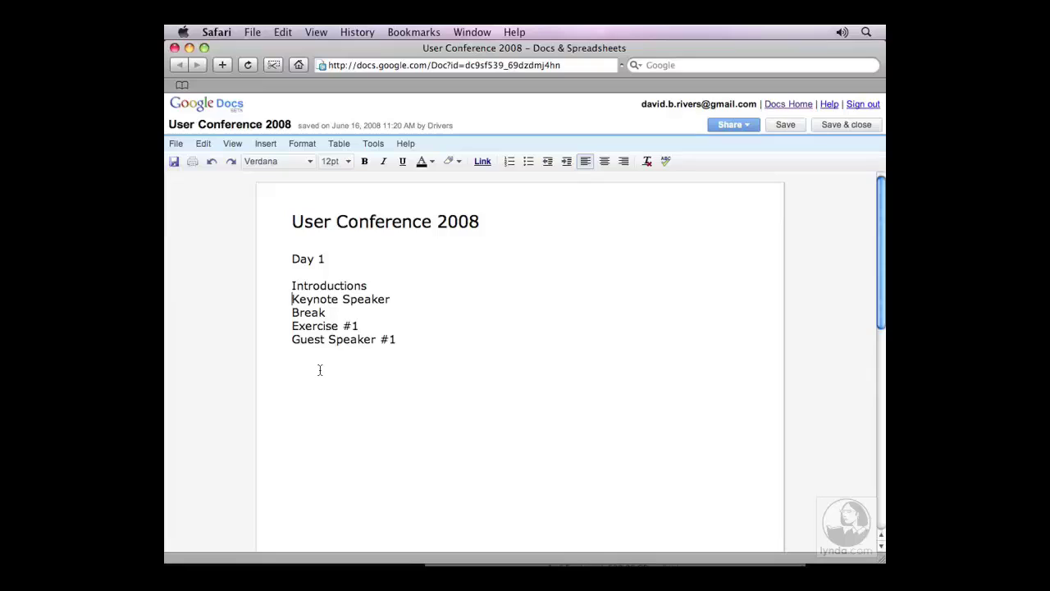
{"action": "key", "text": "Down"}
{"action": "left_click", "coordinate": [320, 370]}
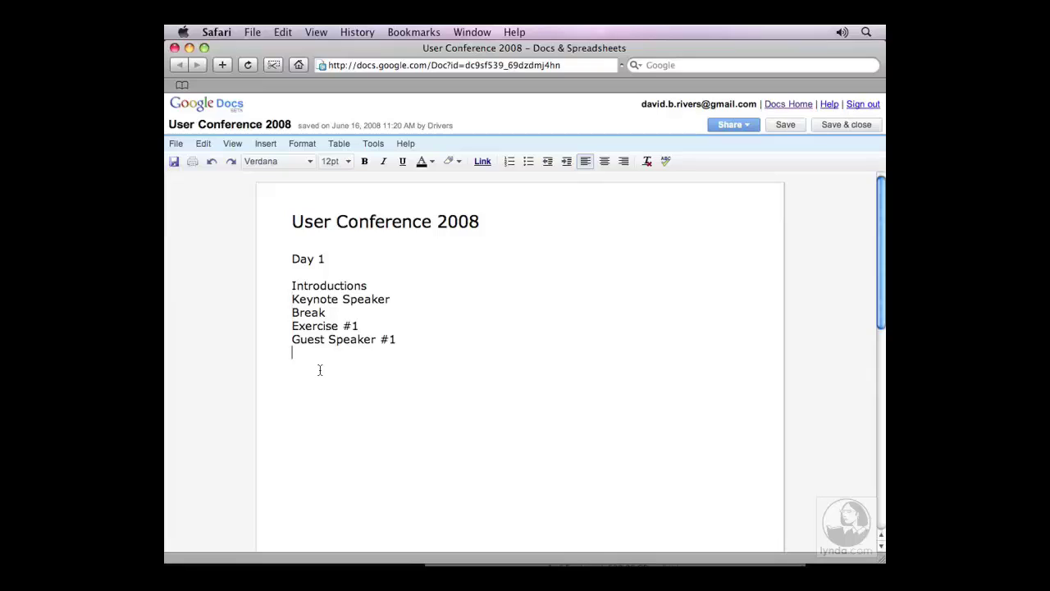